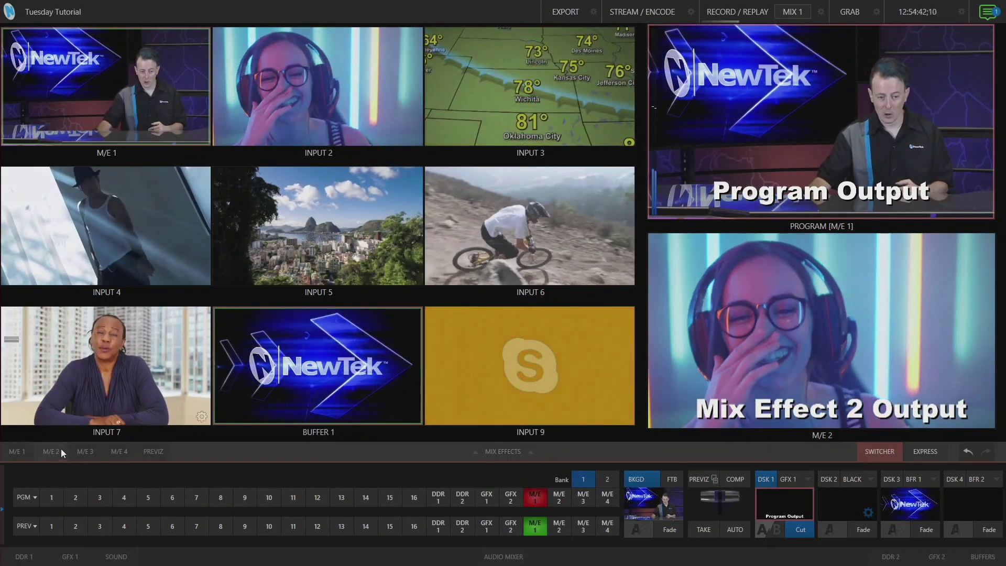
- Show the M/E 2 control bank above the main switcher
{"action": "left_click", "coordinate": [52, 451]}
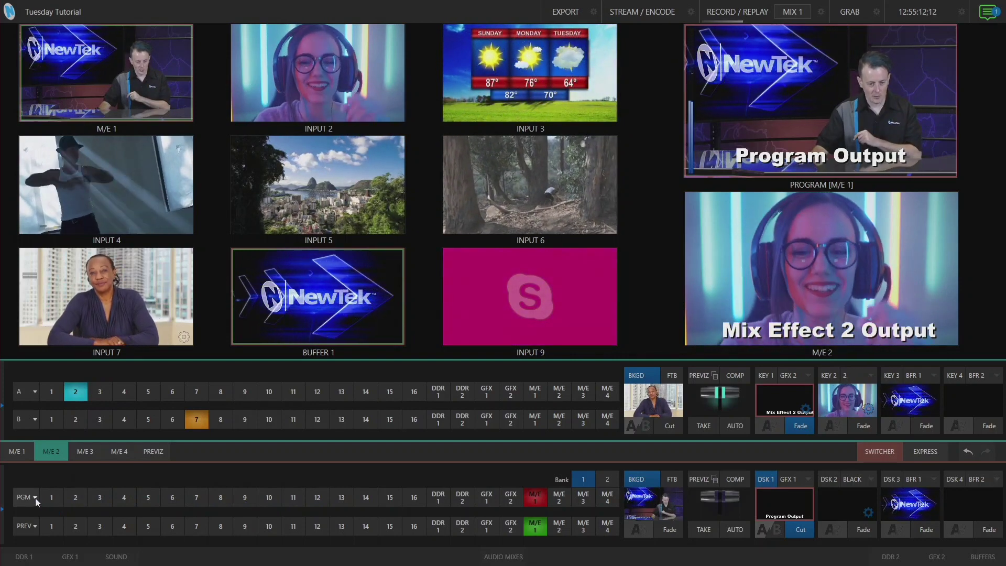
- Put the program bus and M/E 2 row A in the Green group, then switch program to Input 2
{"action": "left_click", "coordinate": [35, 498]}
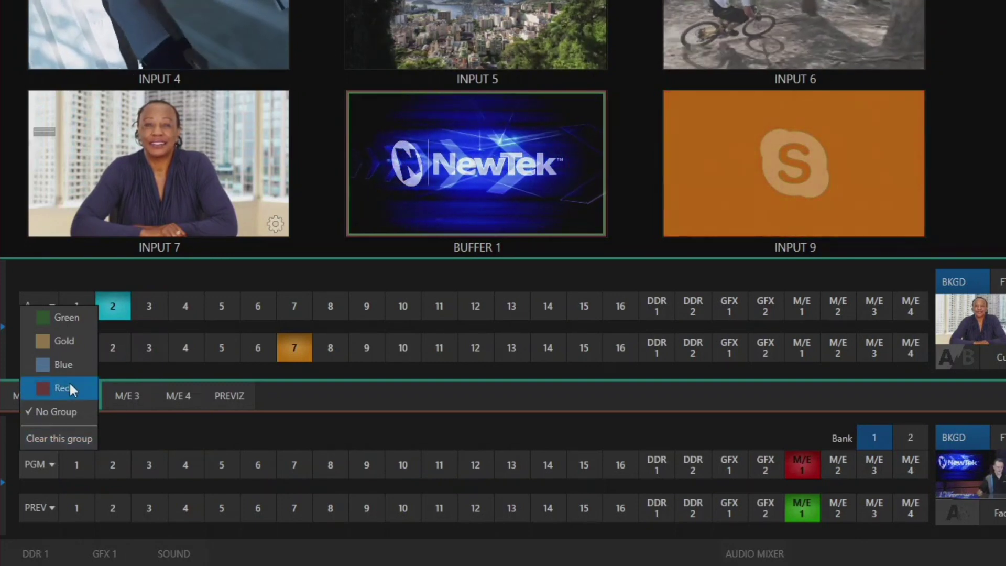
{"action": "left_click", "coordinate": [67, 314]}
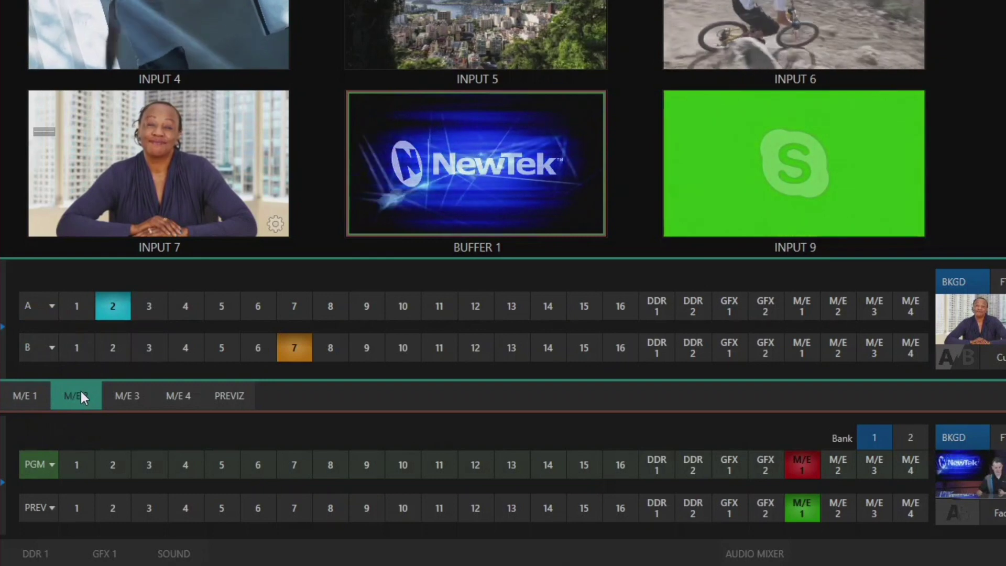
{"action": "left_click", "coordinate": [52, 306]}
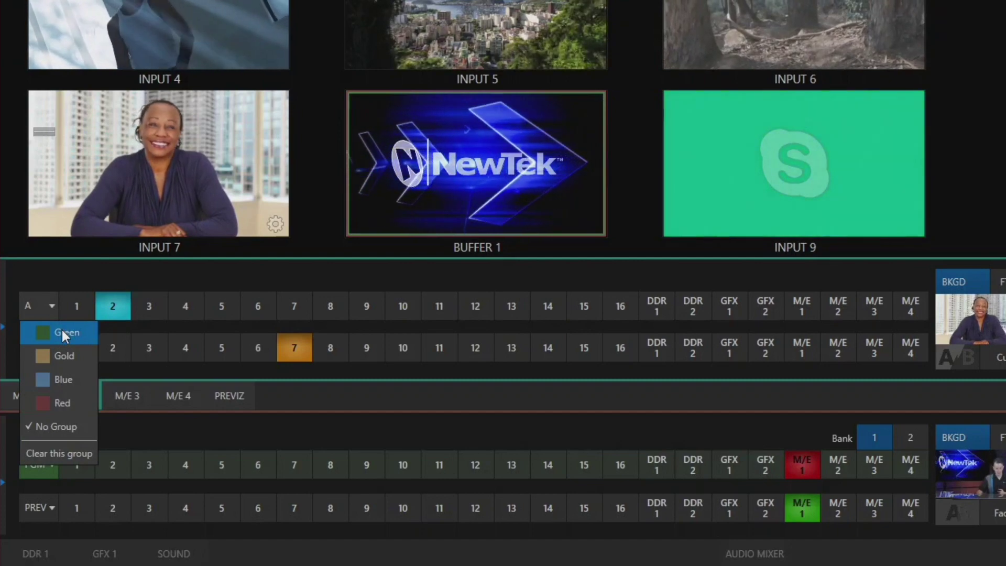
{"action": "left_click", "coordinate": [62, 331]}
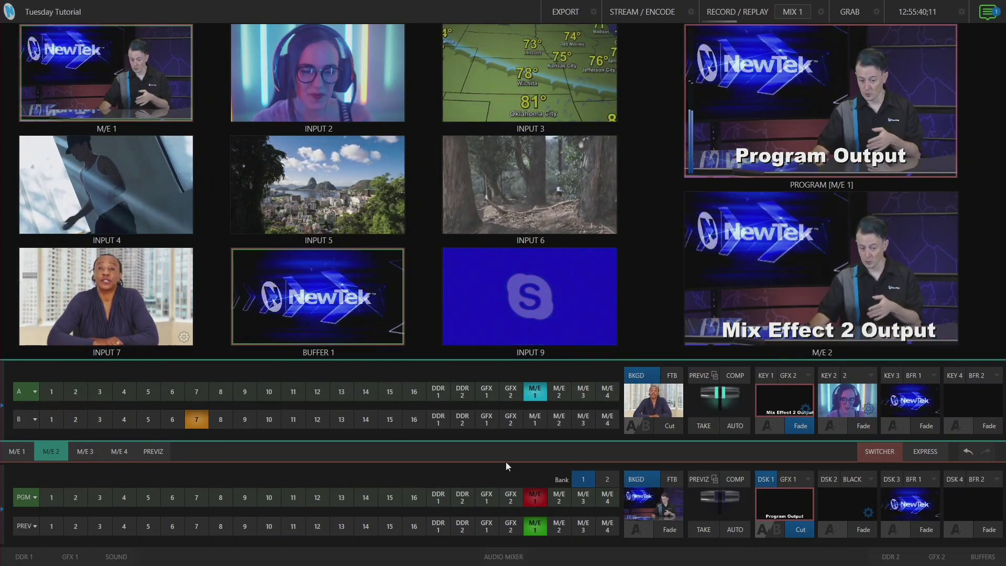
{"action": "left_click", "coordinate": [76, 500]}
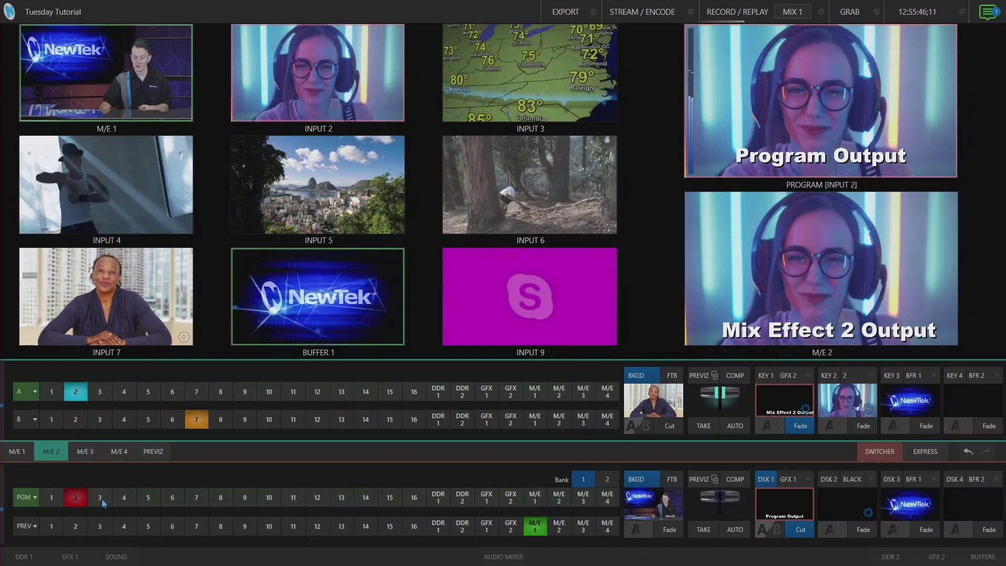
- Cycle program through Inputs 3–6 to test the link, ending on the Input 3 weather map, then show M/E 3
{"action": "left_click", "coordinate": [102, 501]}
{"action": "left_click", "coordinate": [124, 498]}
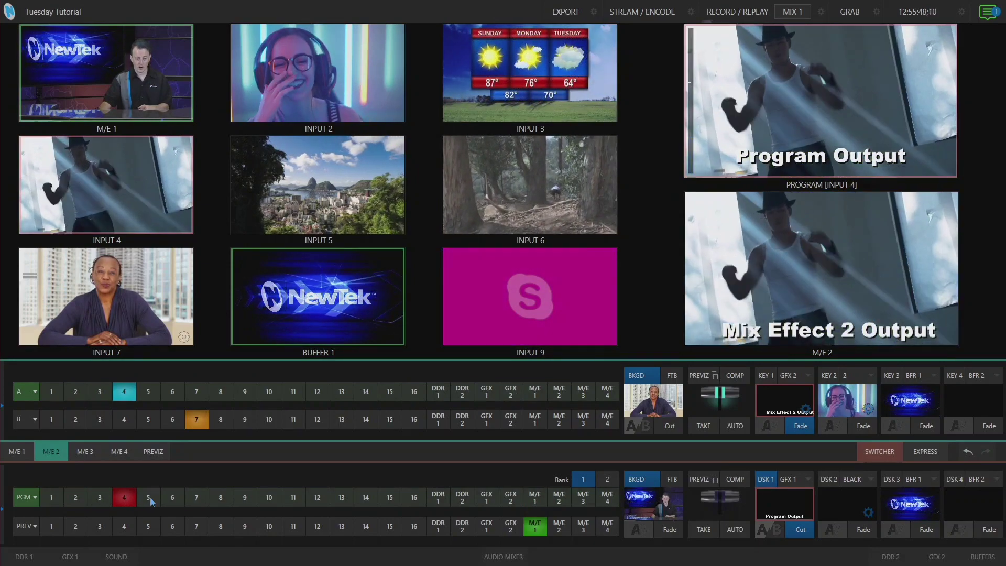
{"action": "left_click", "coordinate": [147, 499]}
{"action": "left_click", "coordinate": [173, 498]}
{"action": "left_click", "coordinate": [148, 499]}
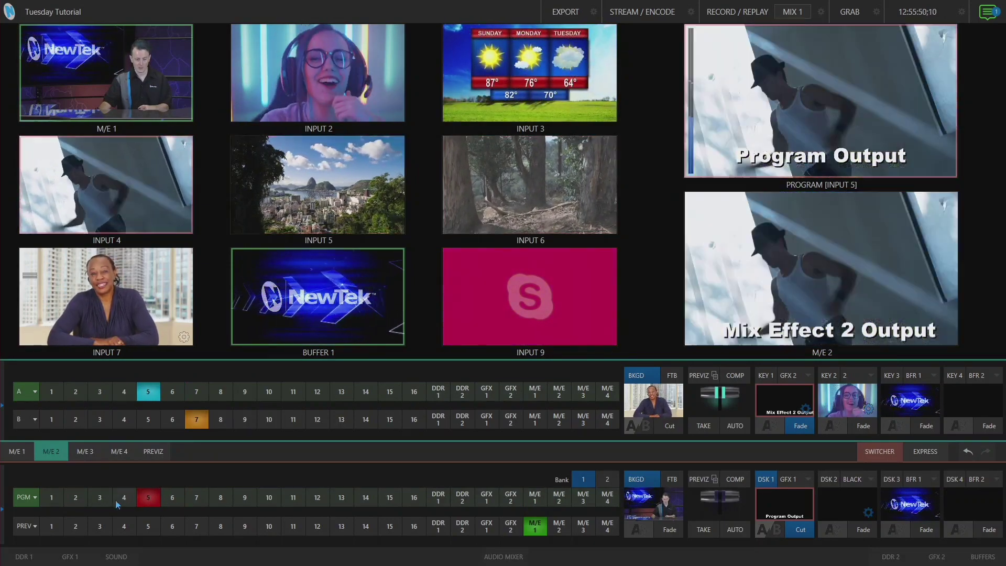
{"action": "left_click", "coordinate": [124, 499]}
{"action": "left_click", "coordinate": [100, 499]}
{"action": "left_click", "coordinate": [125, 499]}
{"action": "left_click", "coordinate": [147, 499]}
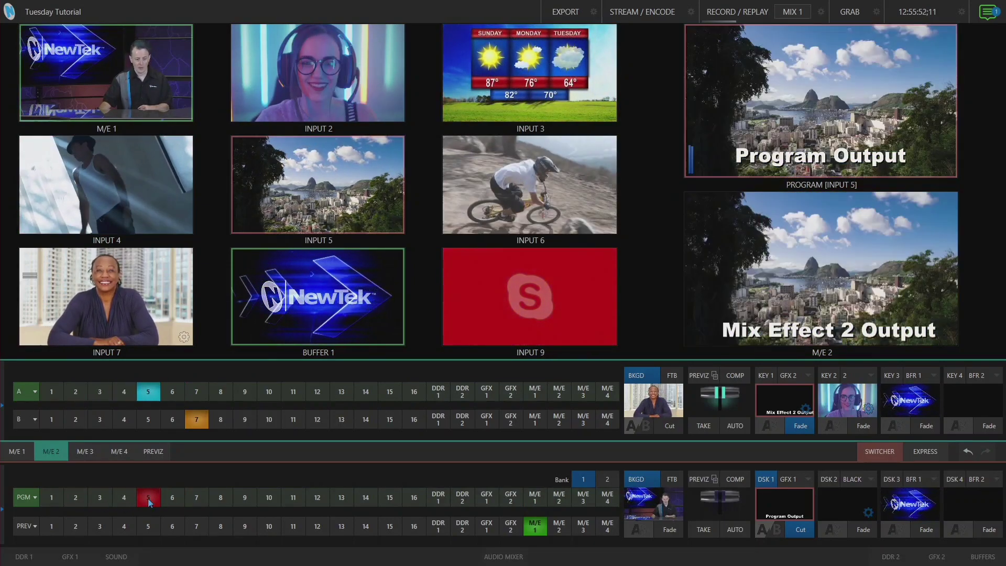
{"action": "left_click", "coordinate": [102, 502]}
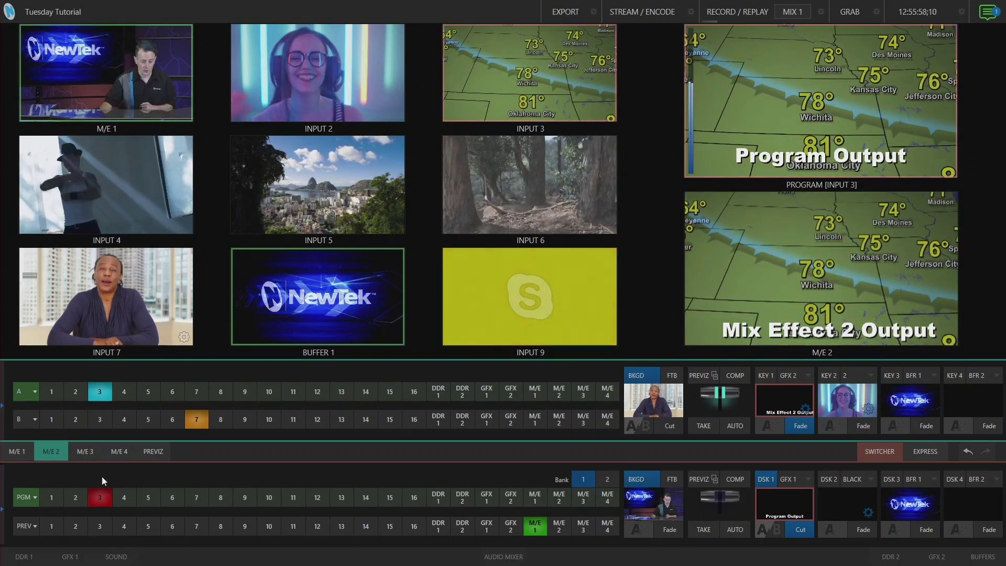
{"action": "left_click", "coordinate": [90, 452]}
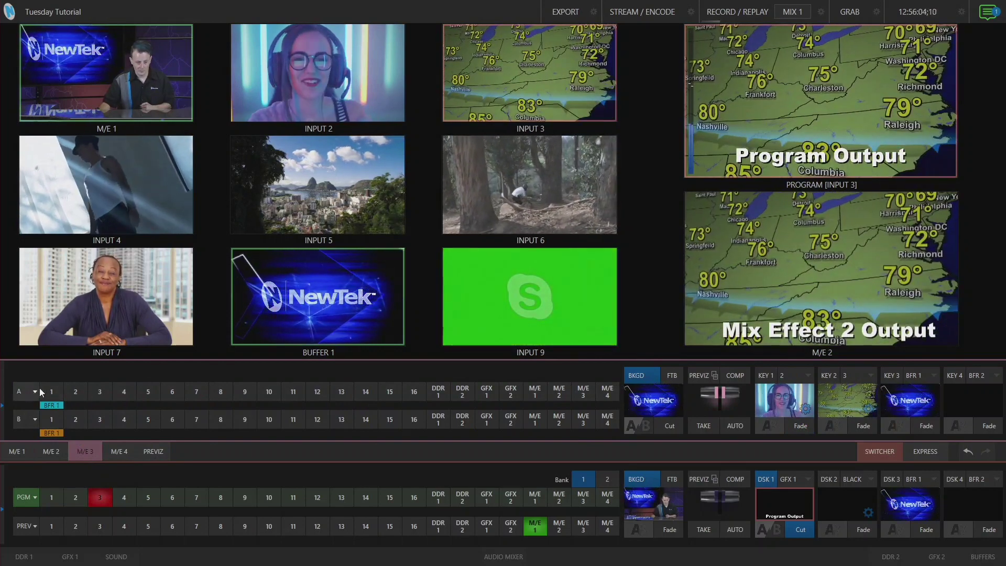
- Add M/E 3 row A to Green, step it through Inputs 4, 5, 3, 2, 5, and finish on M/E 1
{"action": "left_click", "coordinate": [35, 391]}
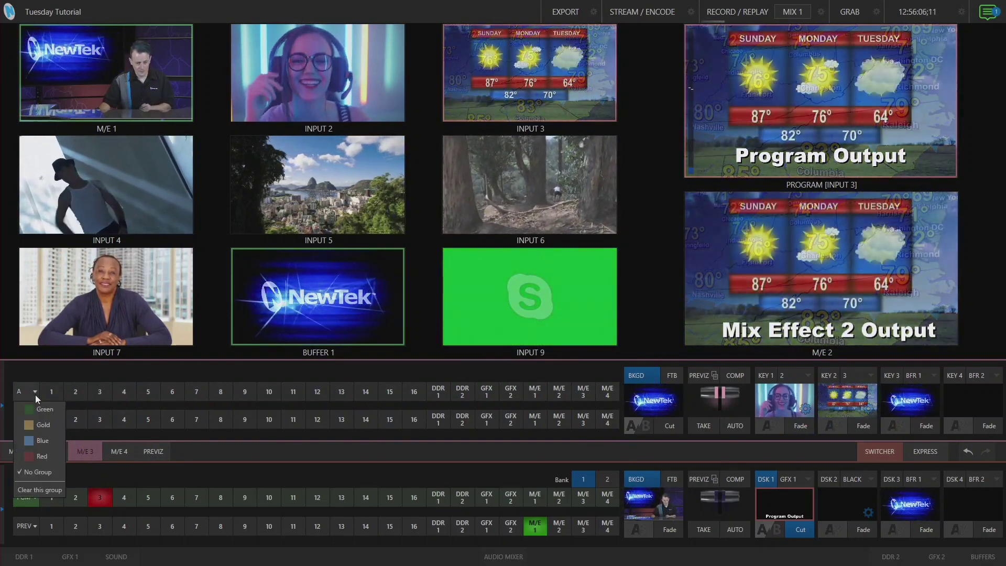
{"action": "left_click", "coordinate": [40, 406]}
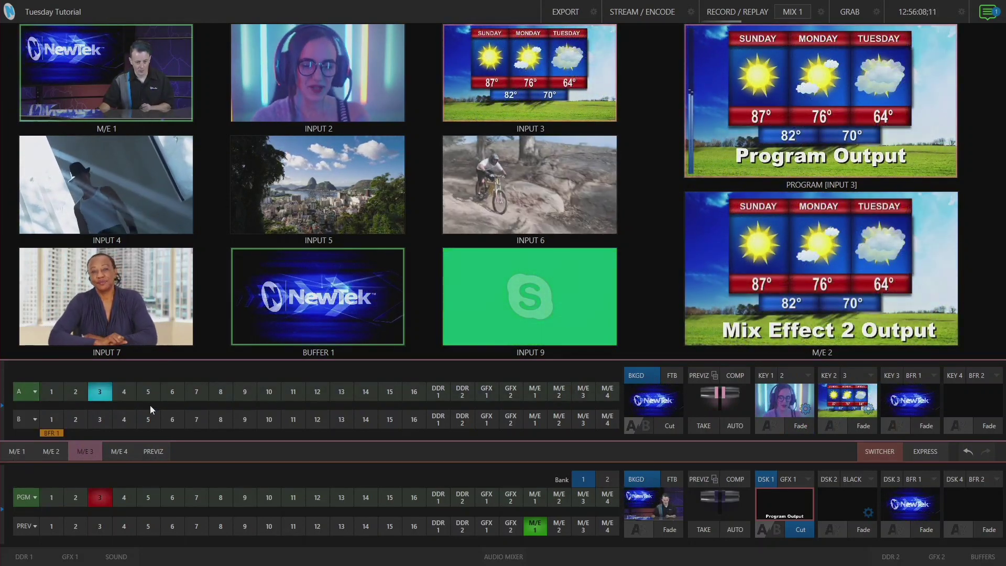
{"action": "left_click", "coordinate": [119, 394]}
{"action": "left_click", "coordinate": [138, 393]}
{"action": "left_click", "coordinate": [100, 394]}
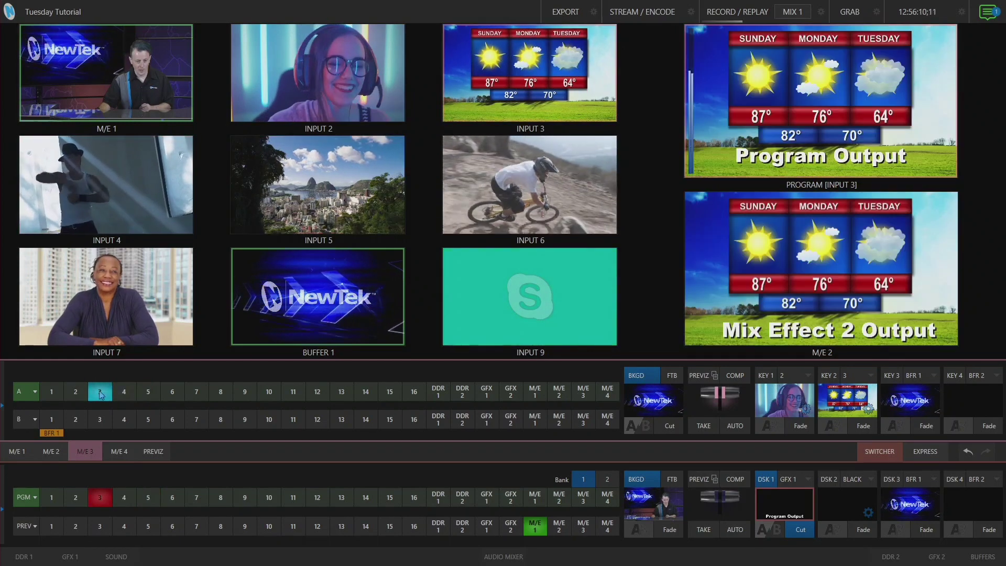
{"action": "left_click", "coordinate": [74, 394]}
{"action": "left_click", "coordinate": [142, 395]}
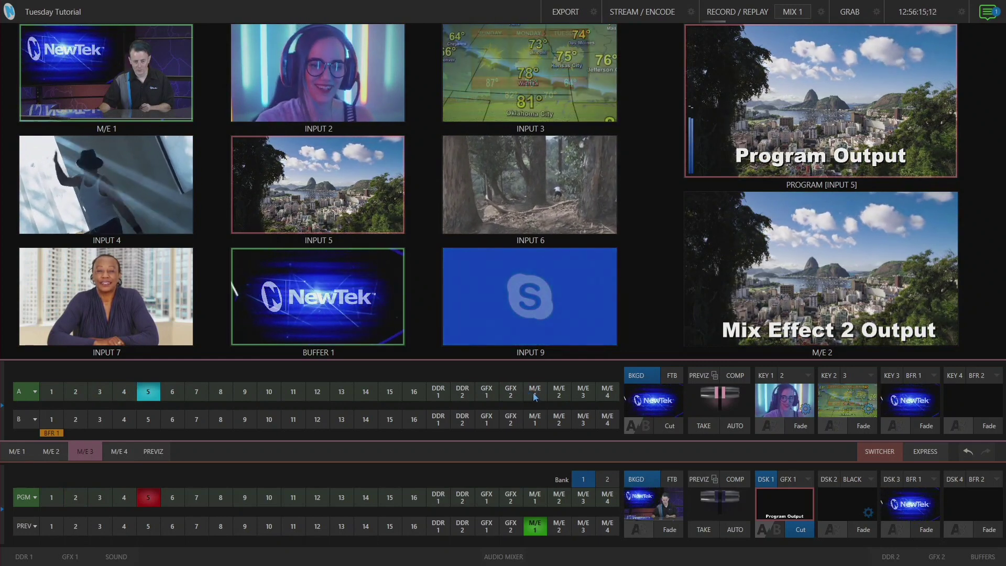
{"action": "left_click", "coordinate": [534, 393]}
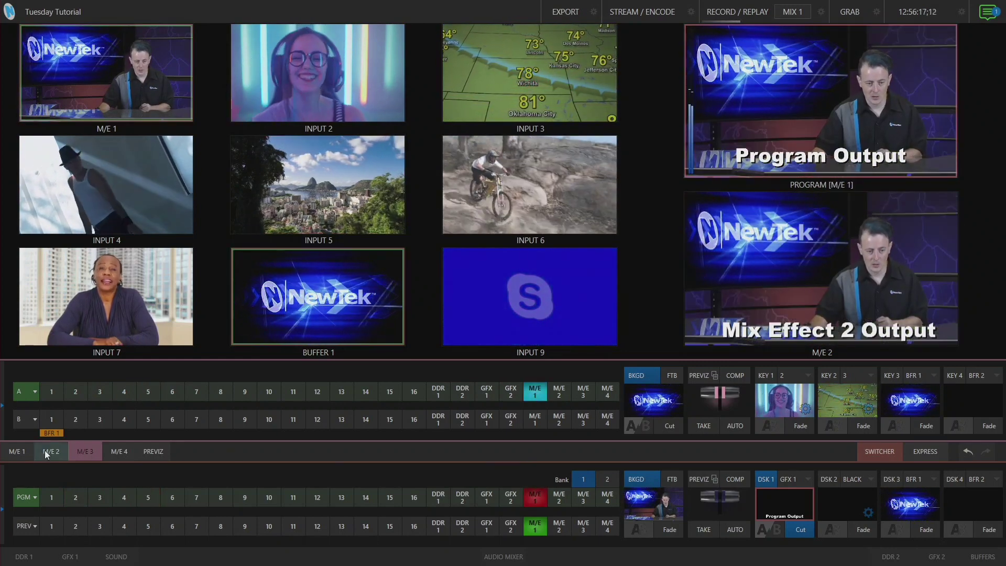
{"action": "left_click", "coordinate": [55, 452]}
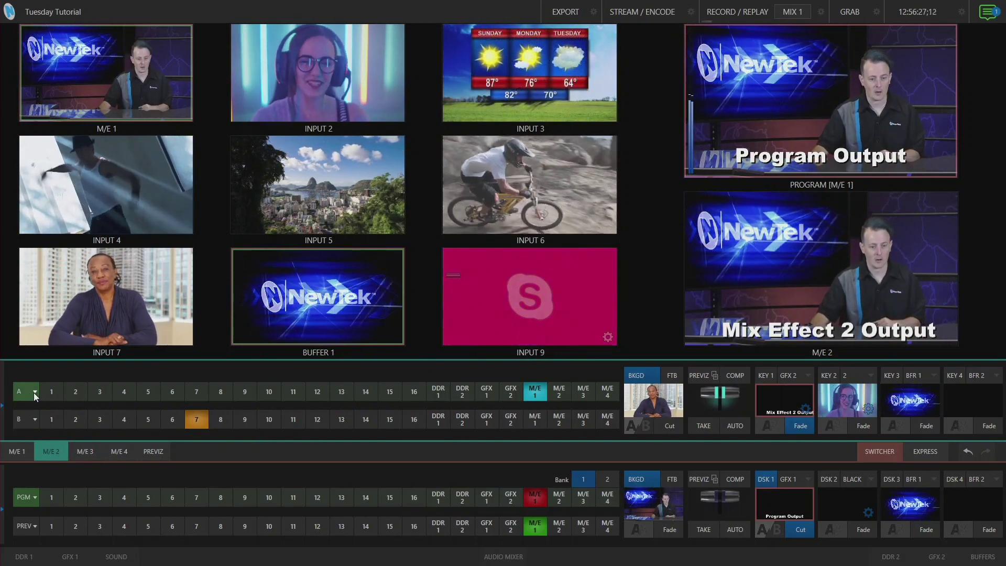
- Clear the A row's Green colour group assignment
{"action": "left_click", "coordinate": [33, 392]}
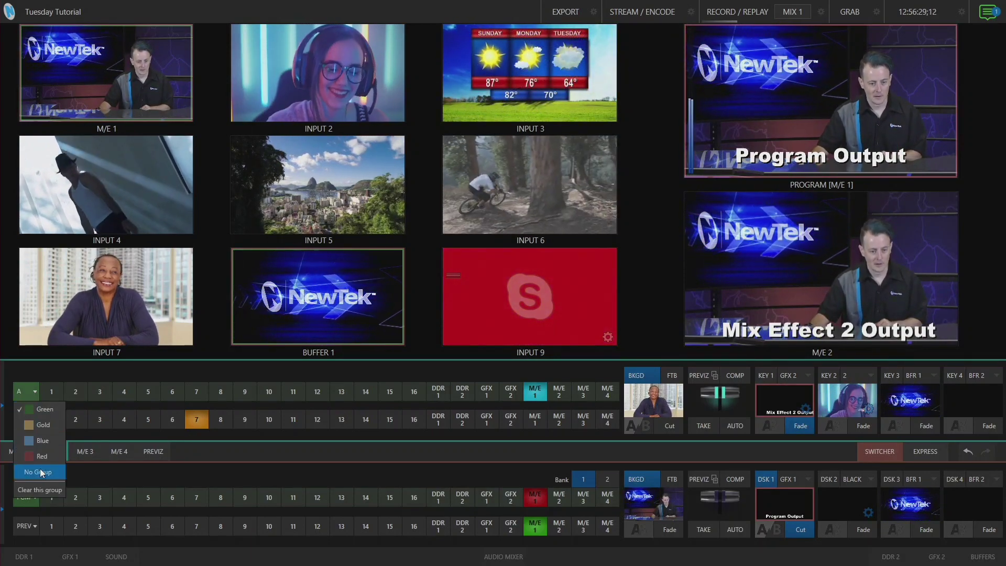
{"action": "left_click", "coordinate": [45, 490]}
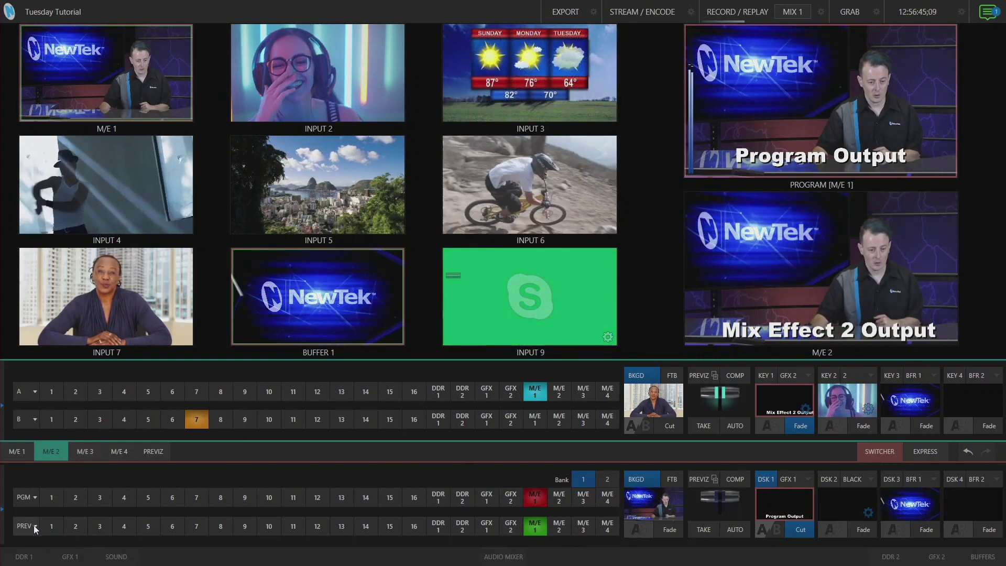
- Put the main PREV row and M/E 2's A row into the Red colour group
{"action": "left_click", "coordinate": [35, 526]}
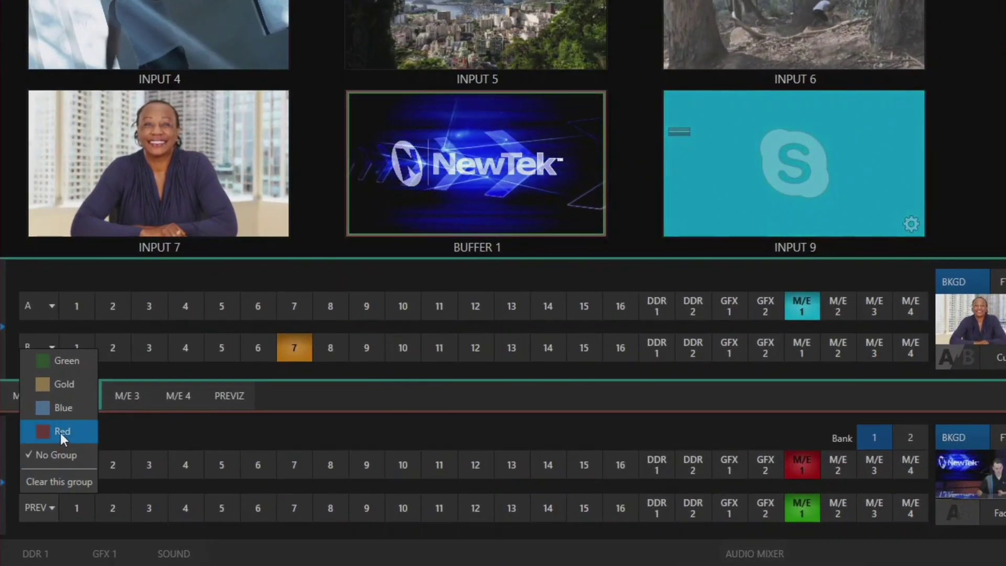
{"action": "left_click", "coordinate": [61, 433]}
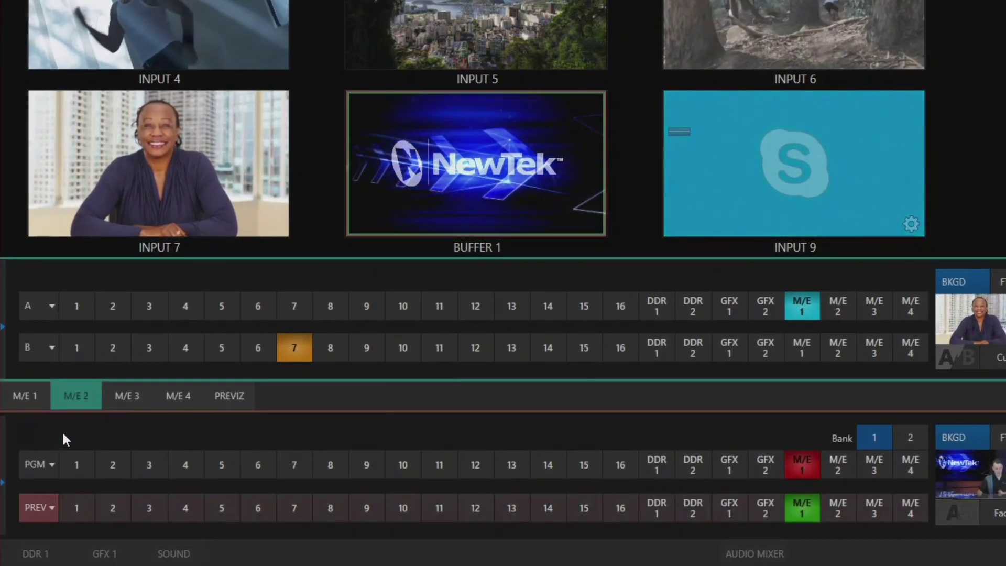
{"action": "left_click", "coordinate": [52, 306]}
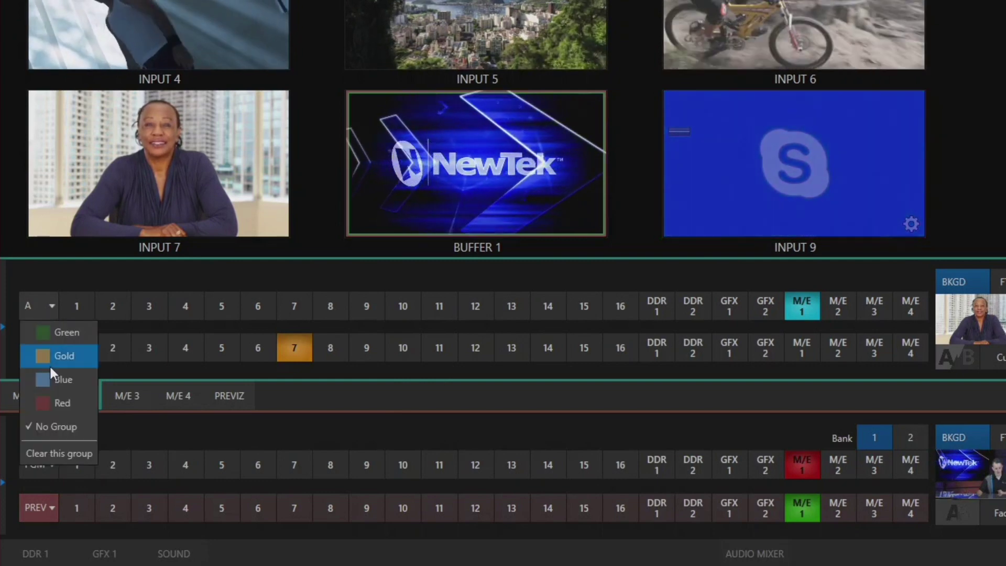
{"action": "left_click", "coordinate": [61, 402]}
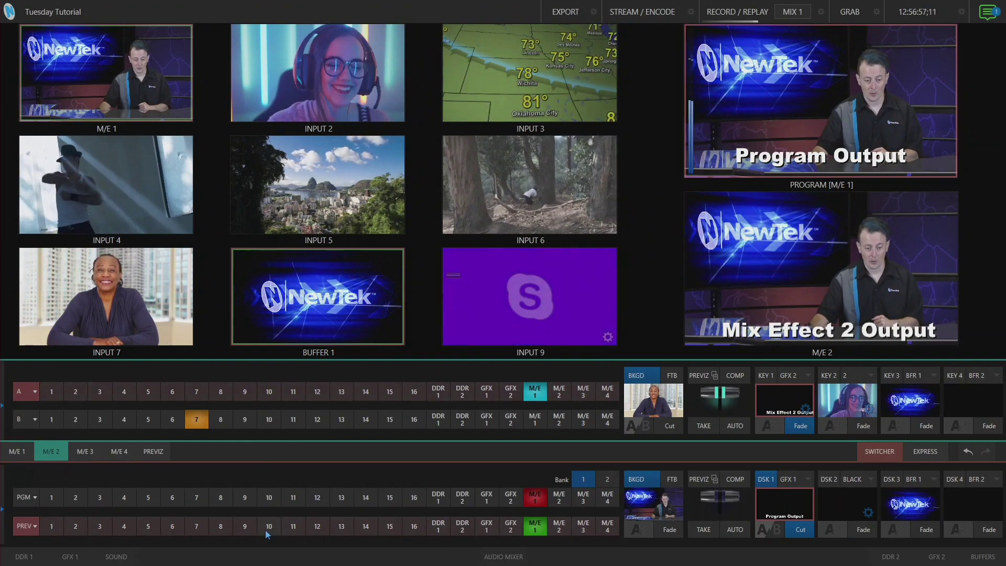
- Step the linked PREV row through Inputs 2, 3, 4 and back to Input 2, with row A following
{"action": "left_click", "coordinate": [76, 529]}
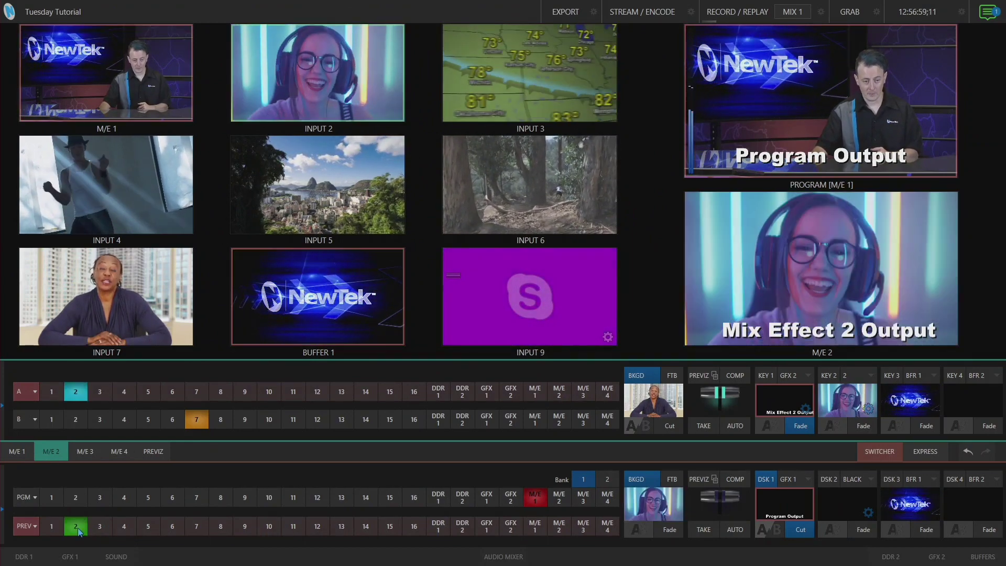
{"action": "left_click", "coordinate": [99, 528]}
{"action": "left_click", "coordinate": [126, 529]}
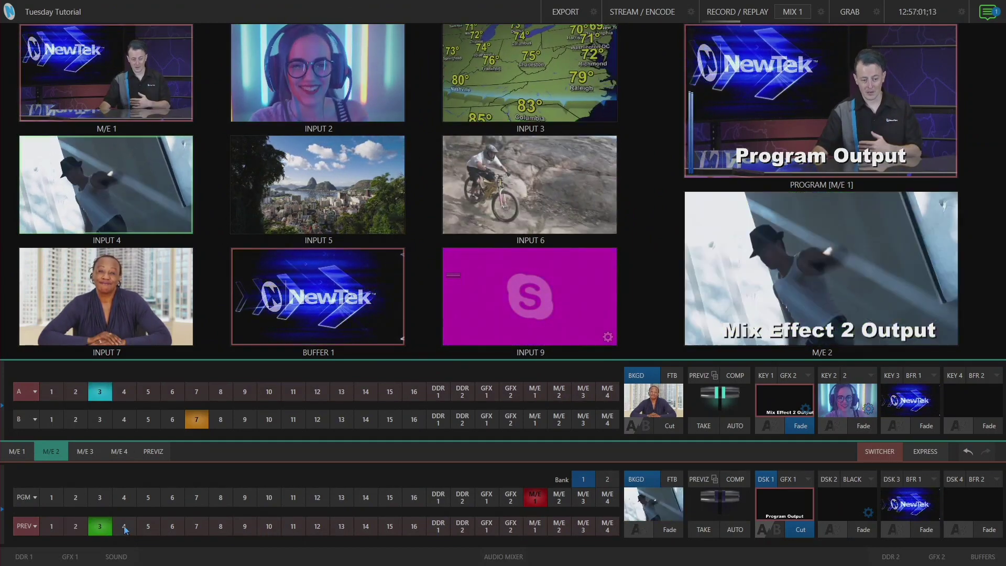
{"action": "left_click", "coordinate": [100, 528]}
{"action": "left_click", "coordinate": [76, 527]}
{"action": "left_click", "coordinate": [109, 529]}
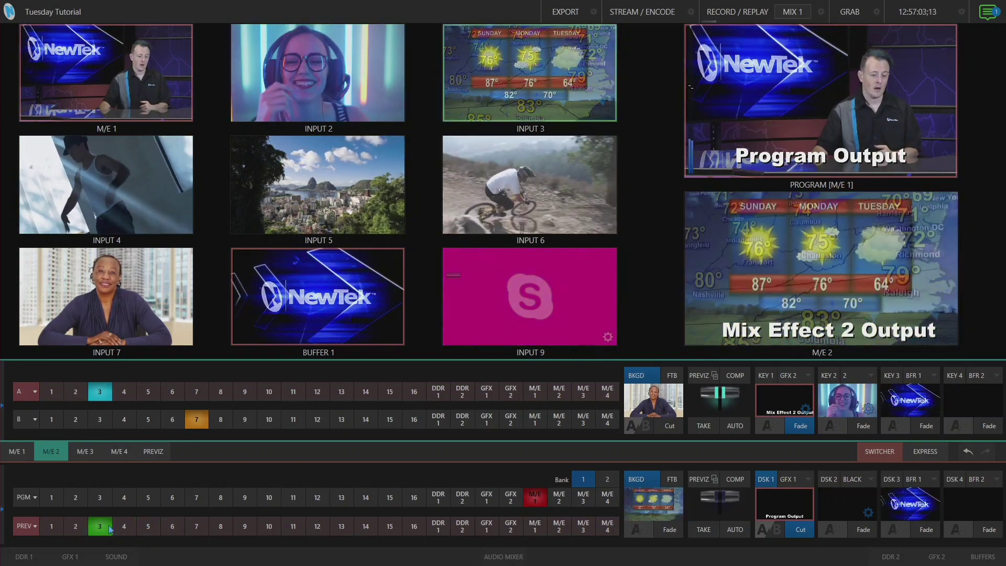
{"action": "left_click", "coordinate": [126, 528]}
{"action": "left_click", "coordinate": [99, 528]}
{"action": "left_click", "coordinate": [75, 527]}
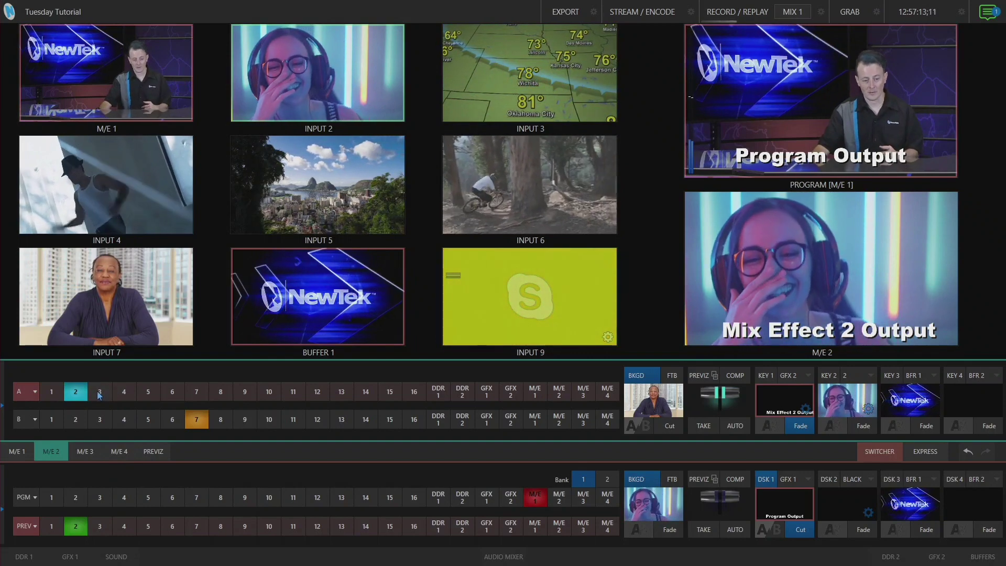
- Step the linked source with the Right and Left arrow keys, then collapse the M/E 2 controls
{"action": "key", "text": "Right"}
{"action": "key", "text": "Right"}
{"action": "key", "text": "Right"}
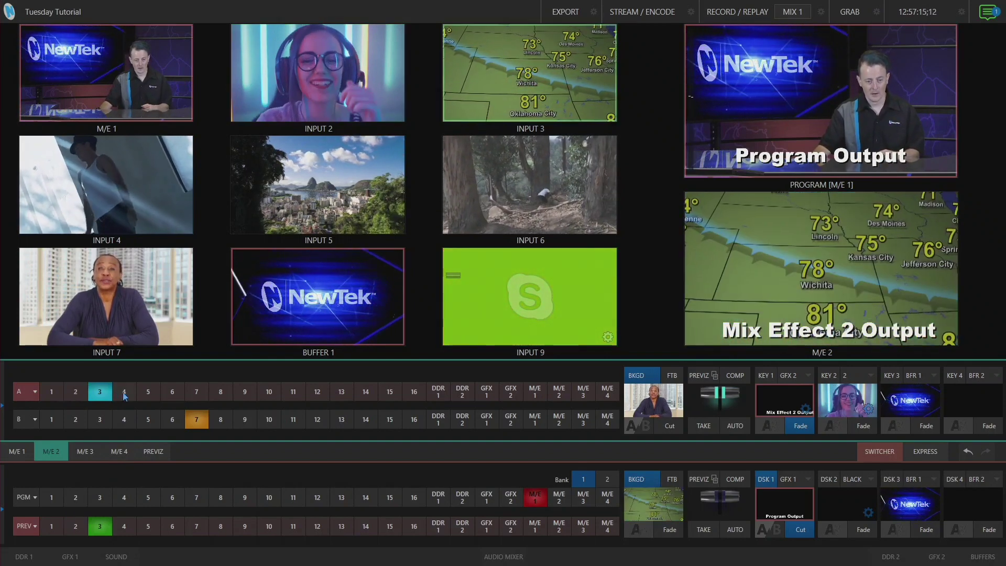
{"action": "key", "text": "Left"}
{"action": "key", "text": "Left"}
{"action": "key", "text": "Left"}
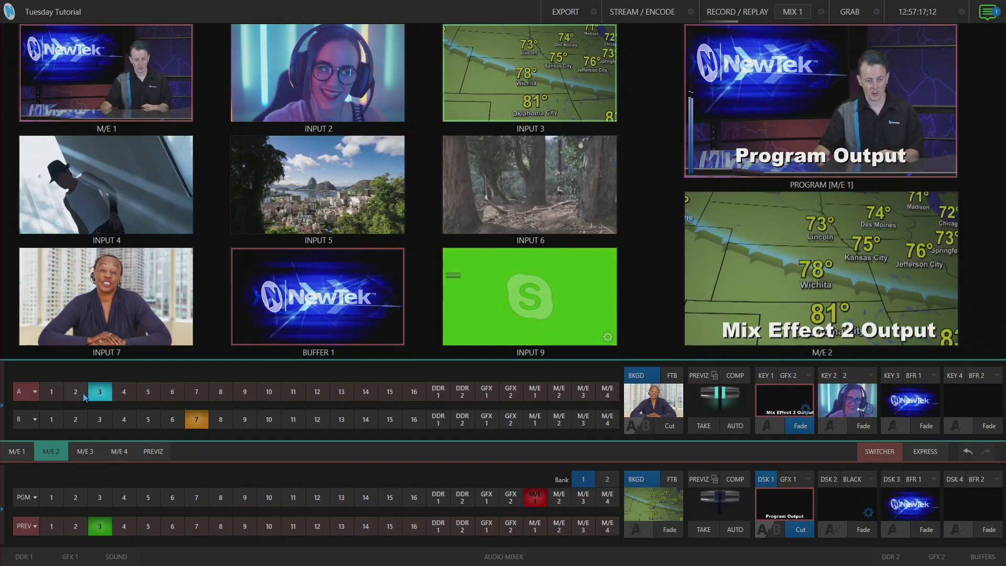
{"action": "left_click", "coordinate": [58, 452]}
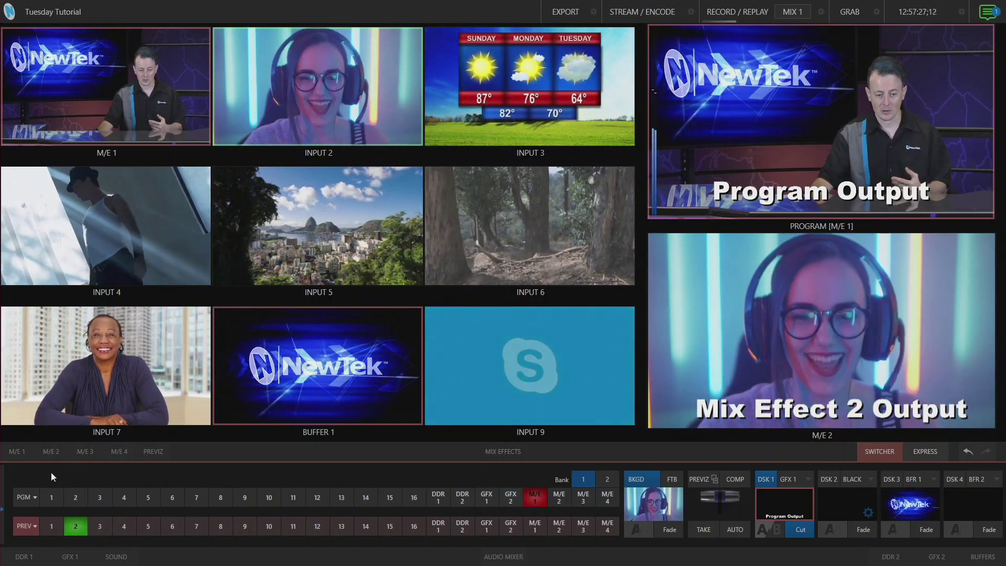
{"action": "left_click", "coordinate": [100, 526]}
{"action": "left_click", "coordinate": [123, 526]}
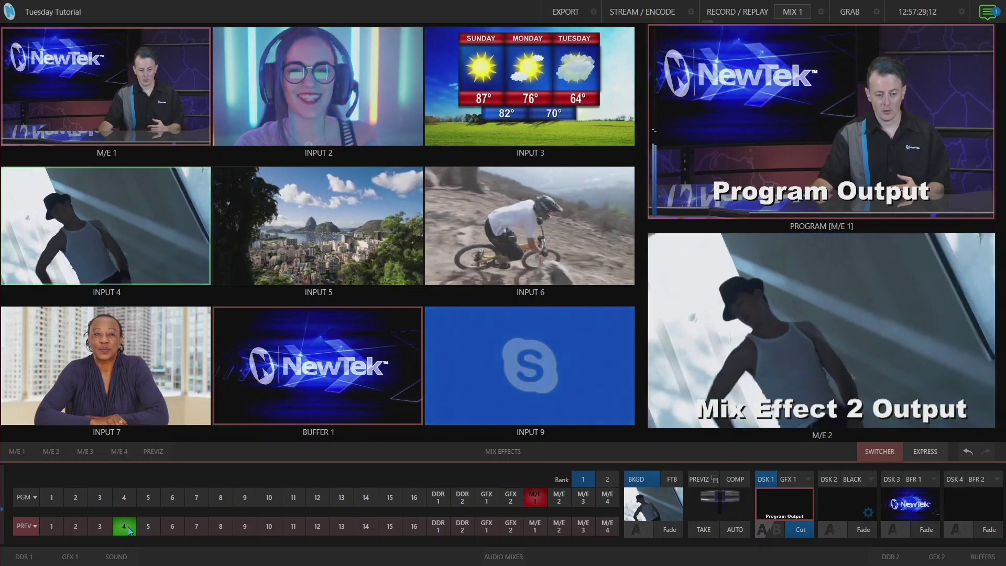
{"action": "left_click", "coordinate": [100, 527]}
{"action": "left_click", "coordinate": [78, 527]}
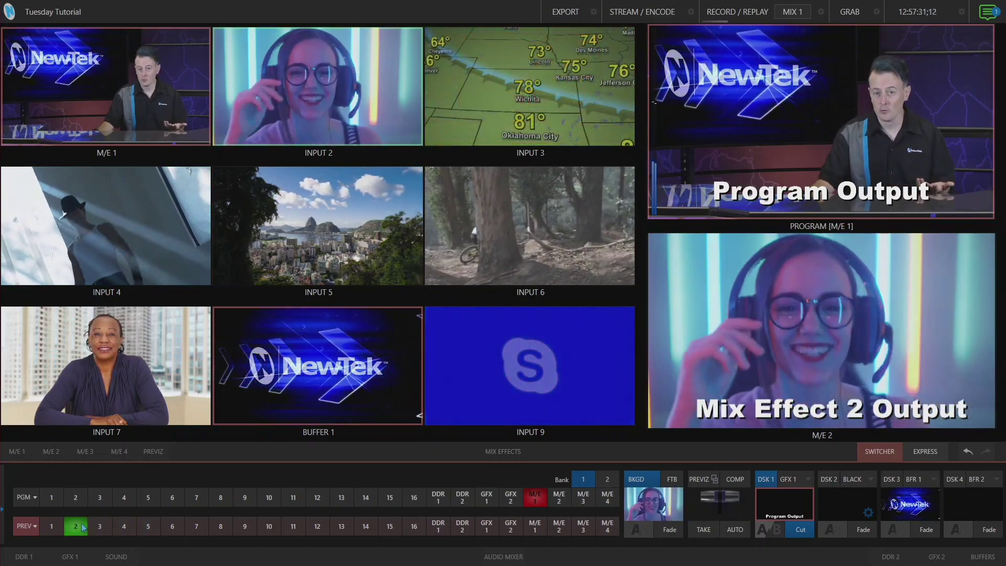